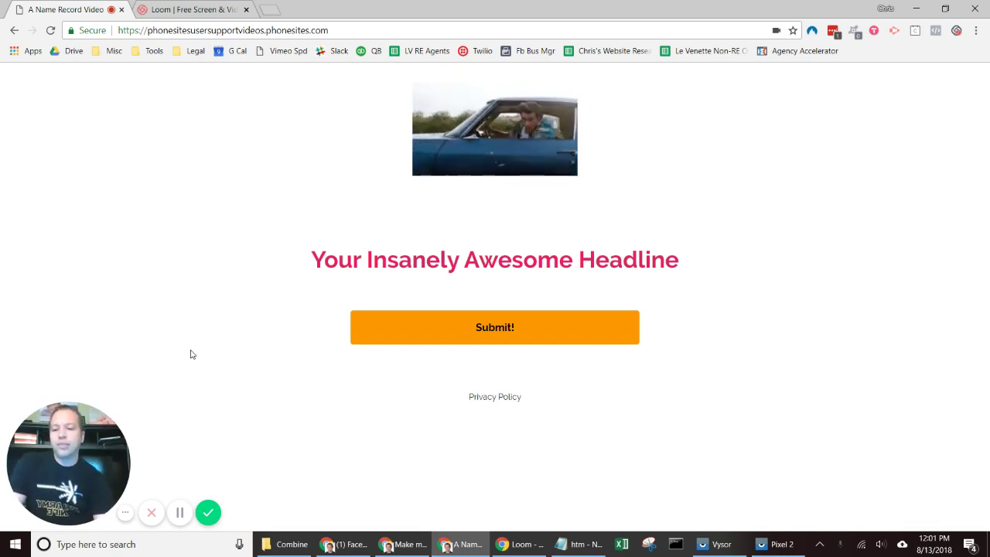
# - Return to the page editor and upload the landing page background image from the Combine folder through the Content image picker
pyautogui.click(14, 30)
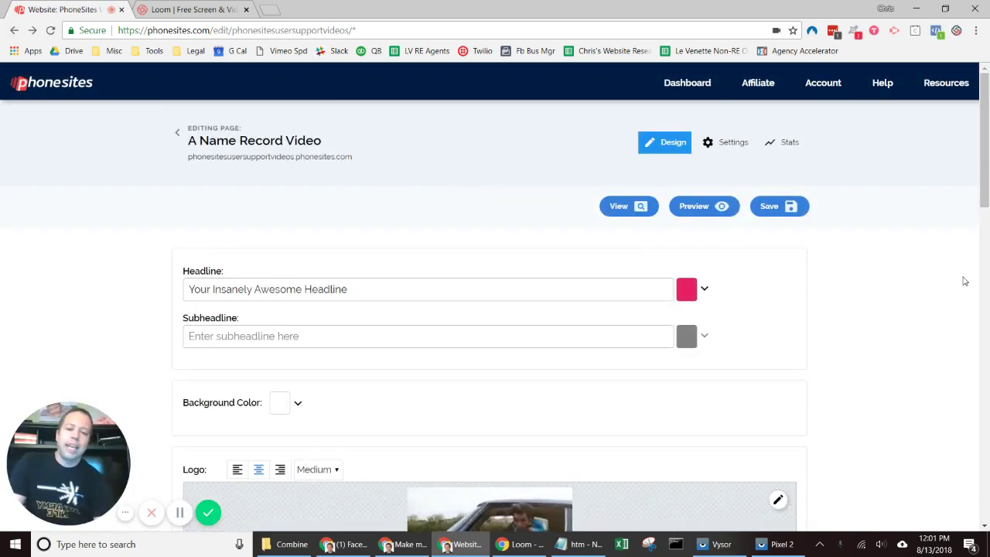
pyautogui.scroll(-3, 983, 266)
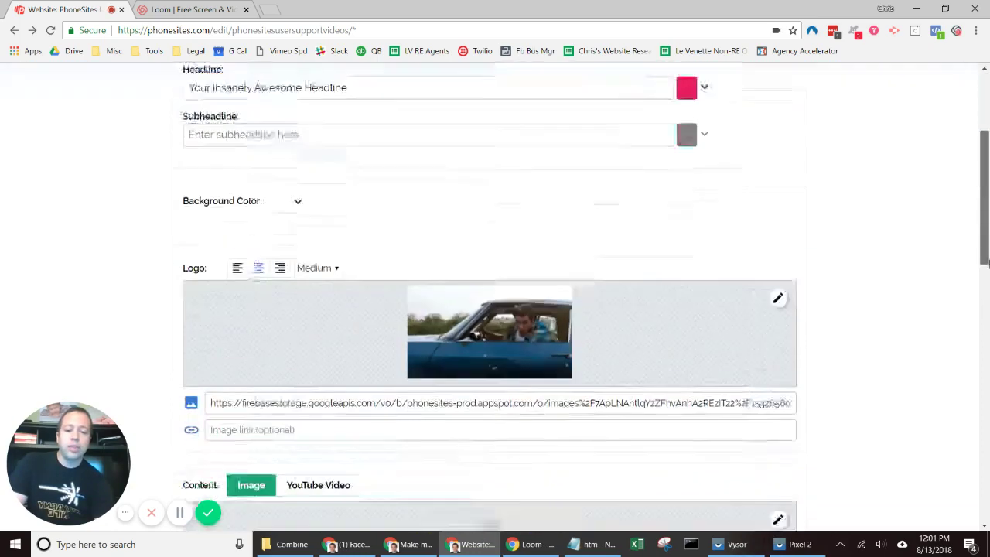
pyautogui.scroll(-3, 642, 283)
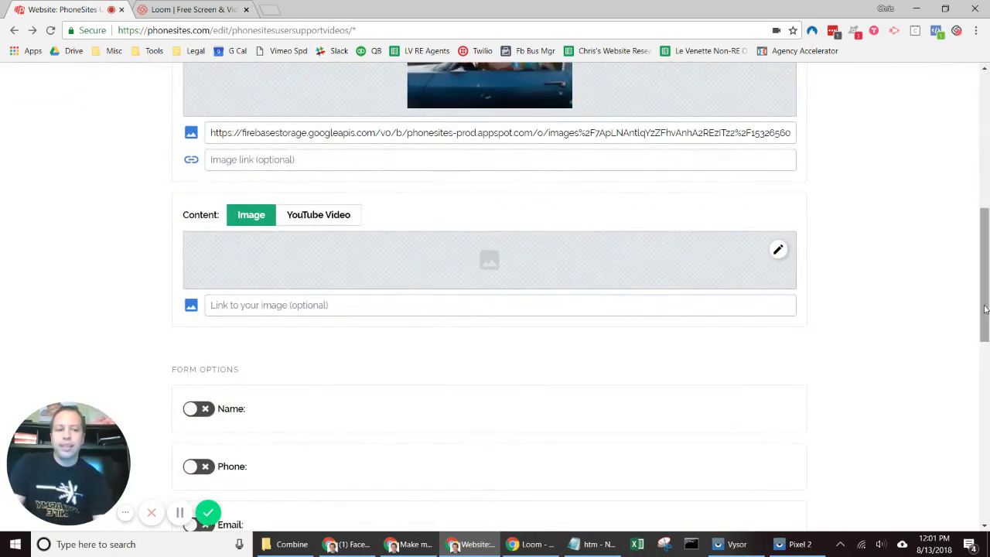
pyautogui.scroll(2, 983, 309)
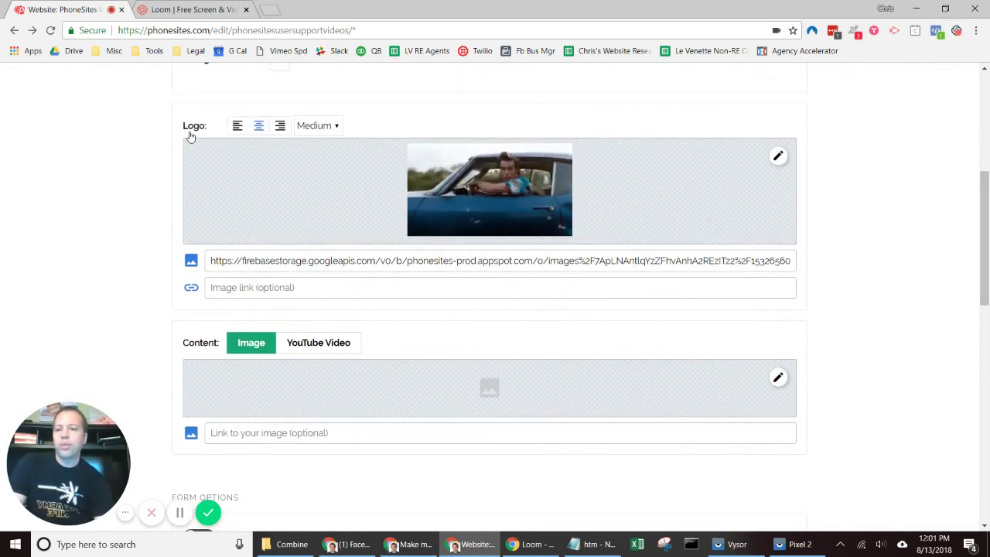
pyautogui.moveTo(984, 207)
pyautogui.mouseDown()
pyautogui.moveTo(985, 396)
pyautogui.moveTo(986, 100)
pyautogui.moveTo(987, 206)
pyautogui.mouseUp()
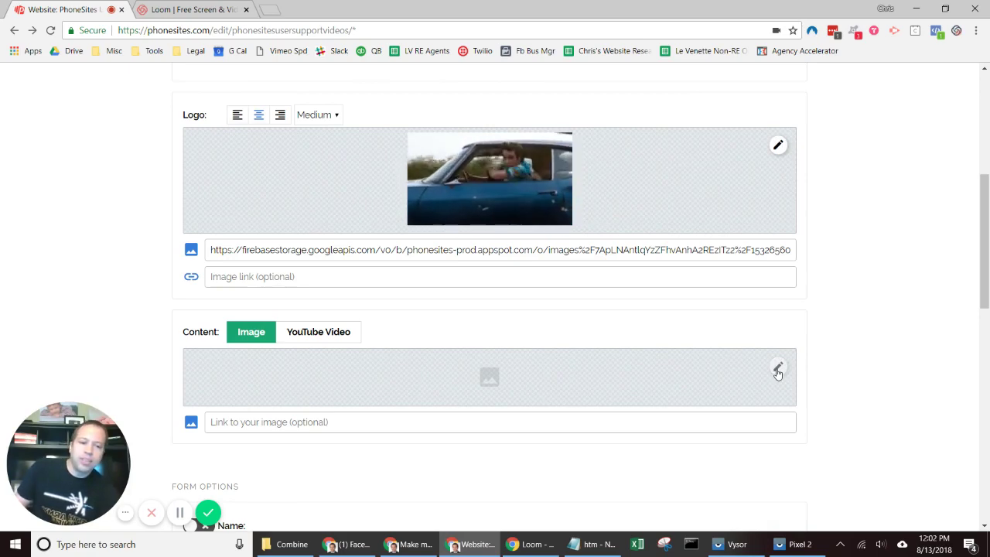
pyautogui.click(778, 371)
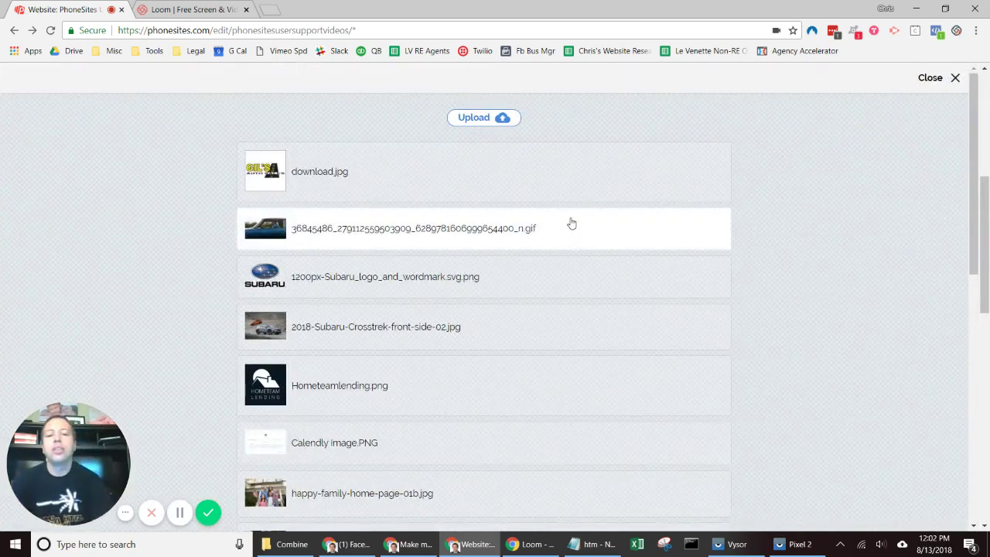
pyautogui.click(785, 216)
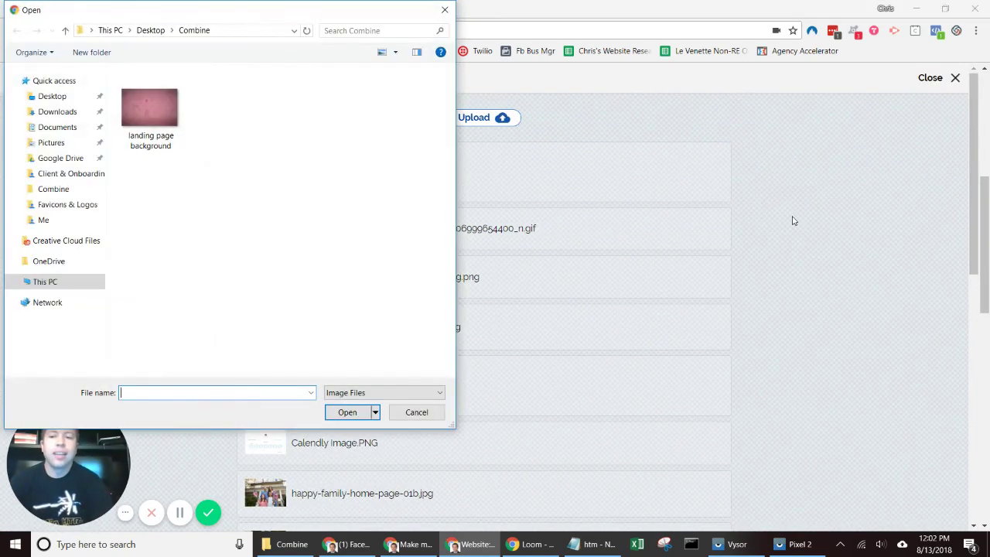
pyautogui.click(155, 105)
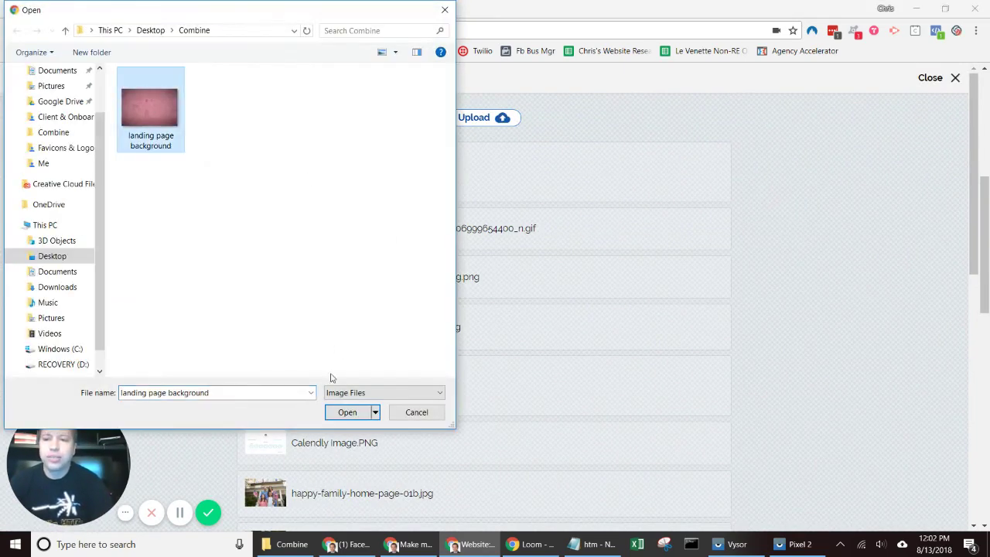
pyautogui.click(347, 411)
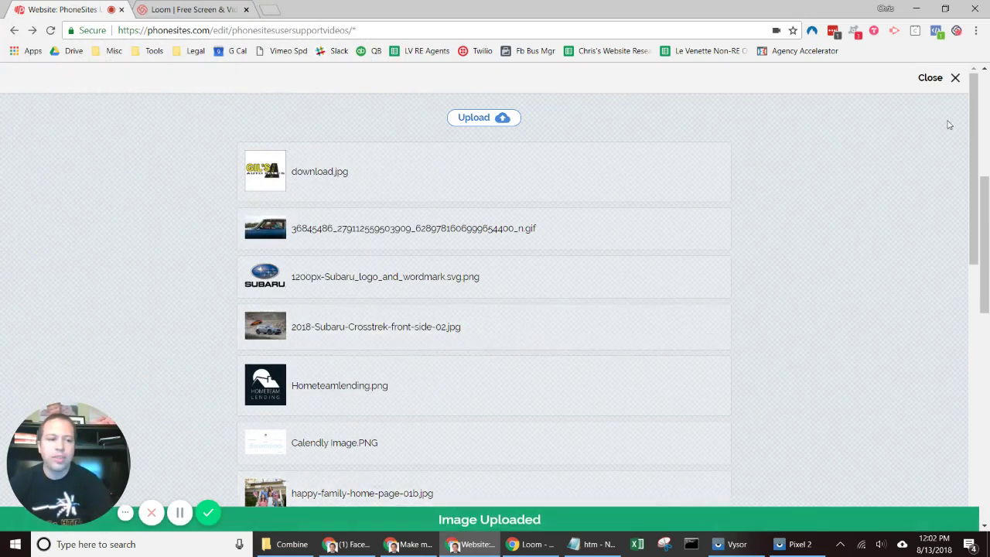
# - Choose the uploaded landing page background.jpg from the image library and use it as the content image
pyautogui.scroll(-10, 501, 407)
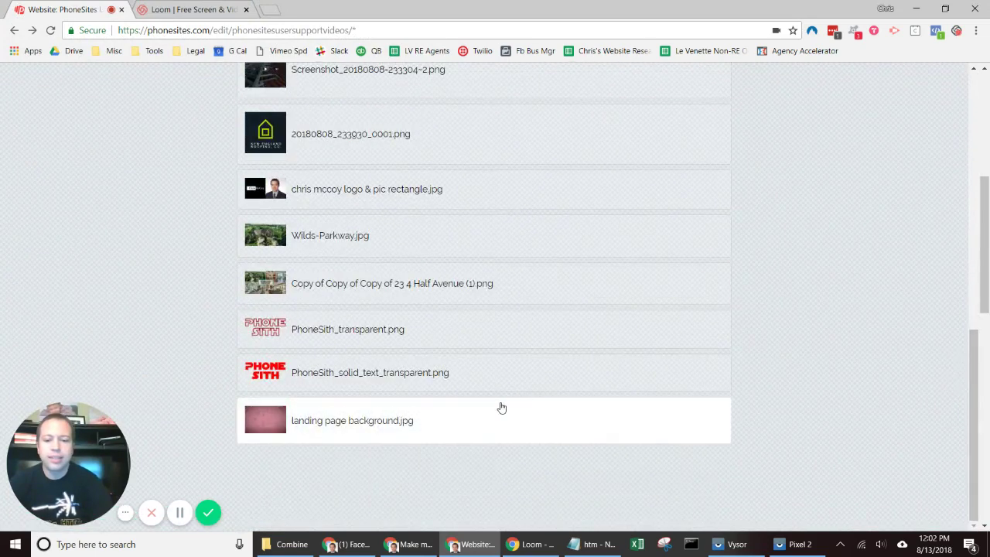
pyautogui.click(501, 407)
pyautogui.moveTo(977, 357); pyautogui.dragTo(982, 104)
pyautogui.click(70, 136)
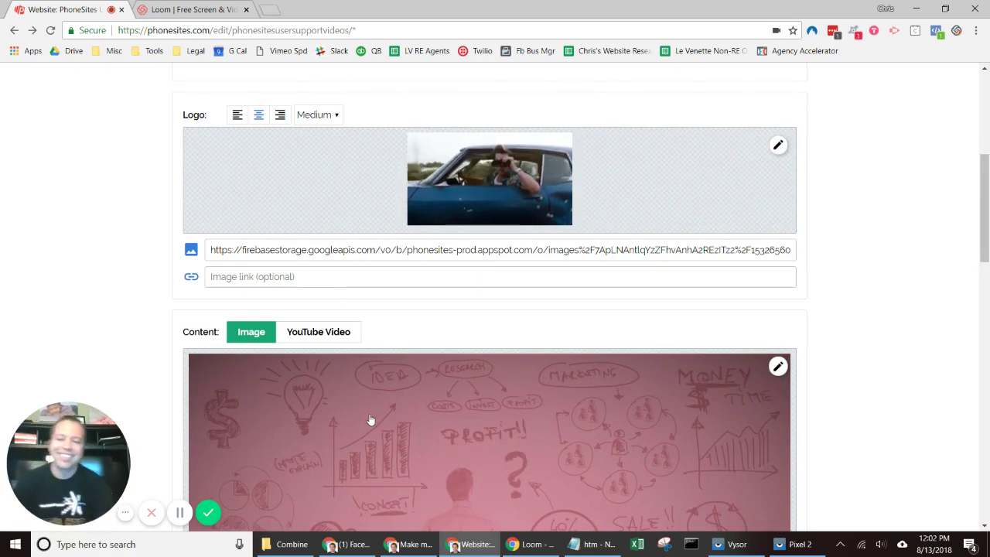
# - Reopen landing page background.jpg in the image library, copy its image address, and close the library
pyautogui.click(778, 366)
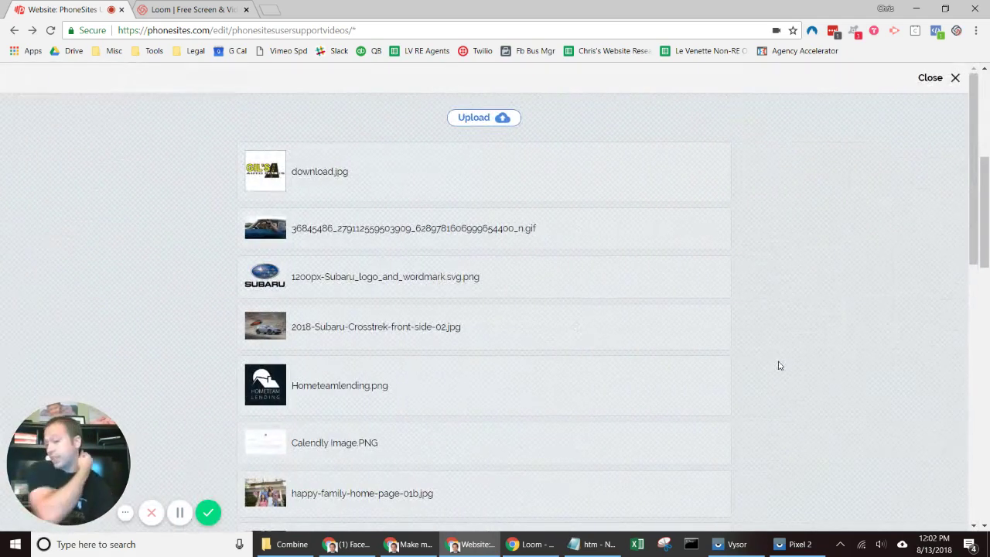
pyautogui.moveTo(981, 203); pyautogui.dragTo(980, 379)
pyautogui.click(476, 424)
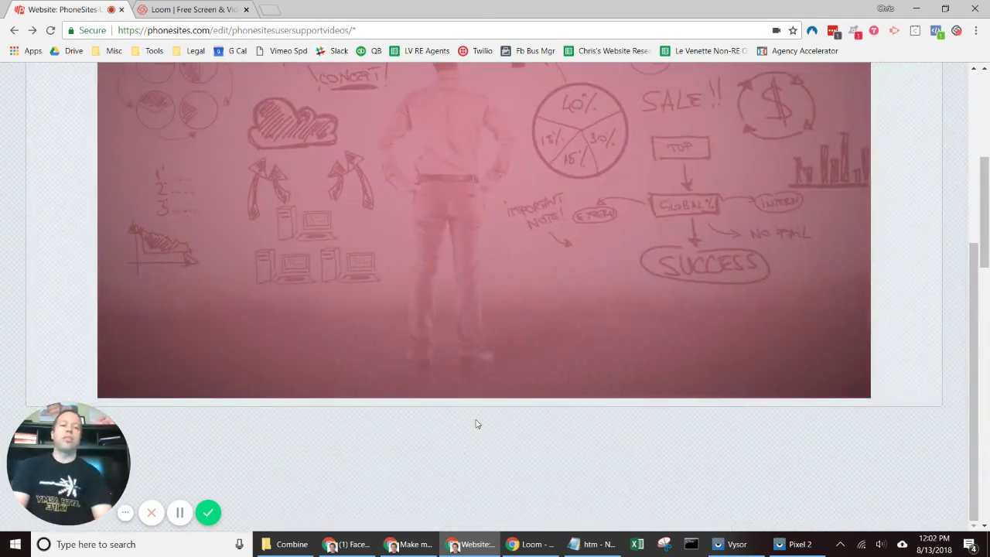
pyautogui.moveTo(979, 300); pyautogui.dragTo(976, 124)
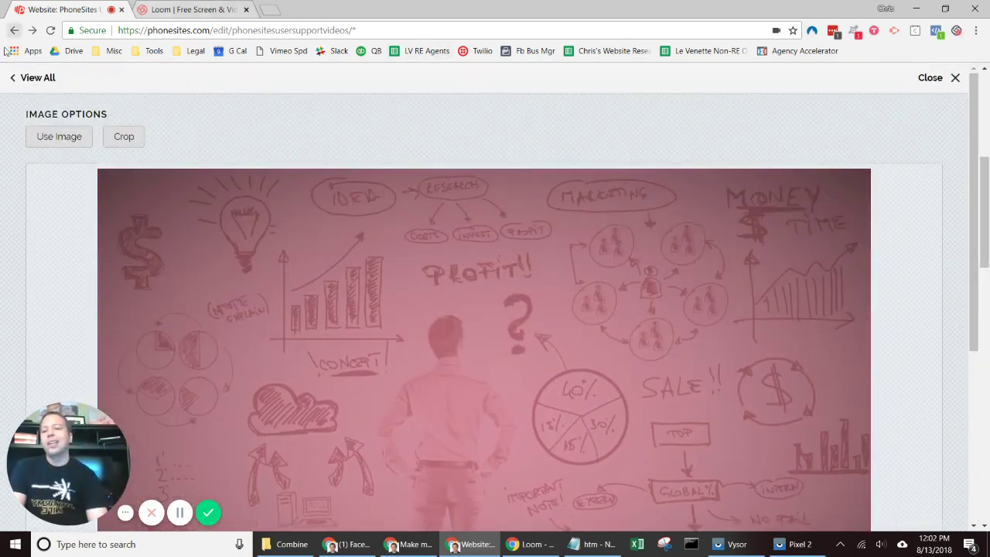
pyautogui.rightClick(316, 222)
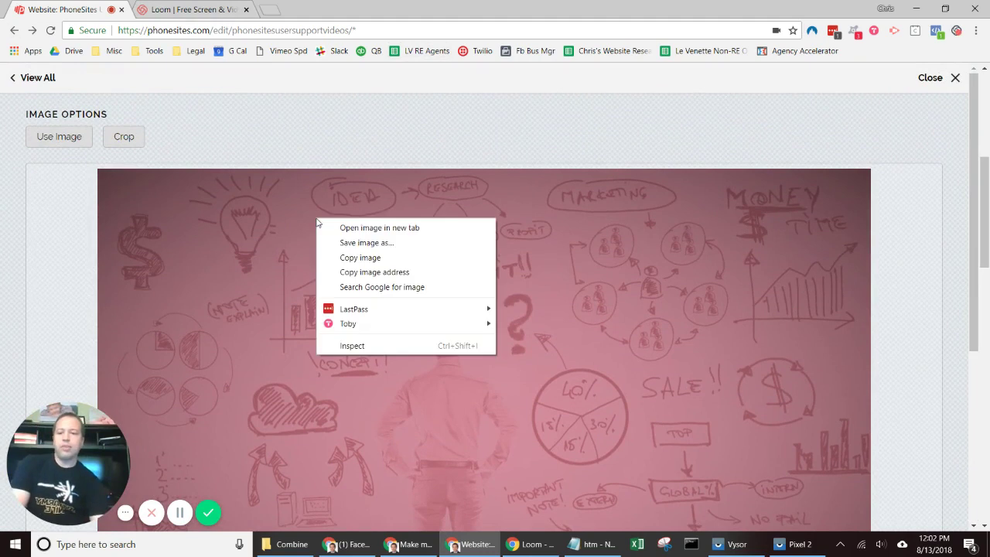
pyautogui.click(360, 273)
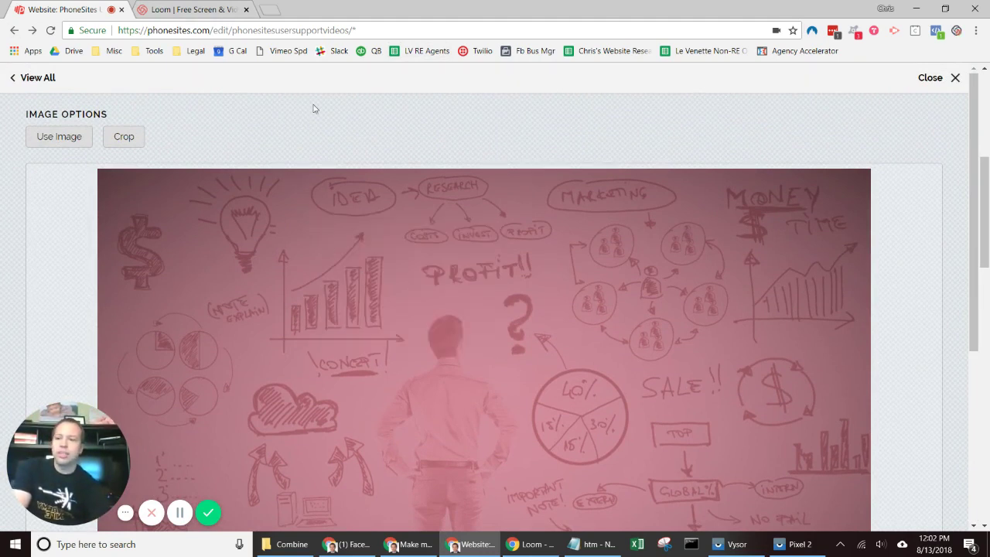
pyautogui.click(929, 79)
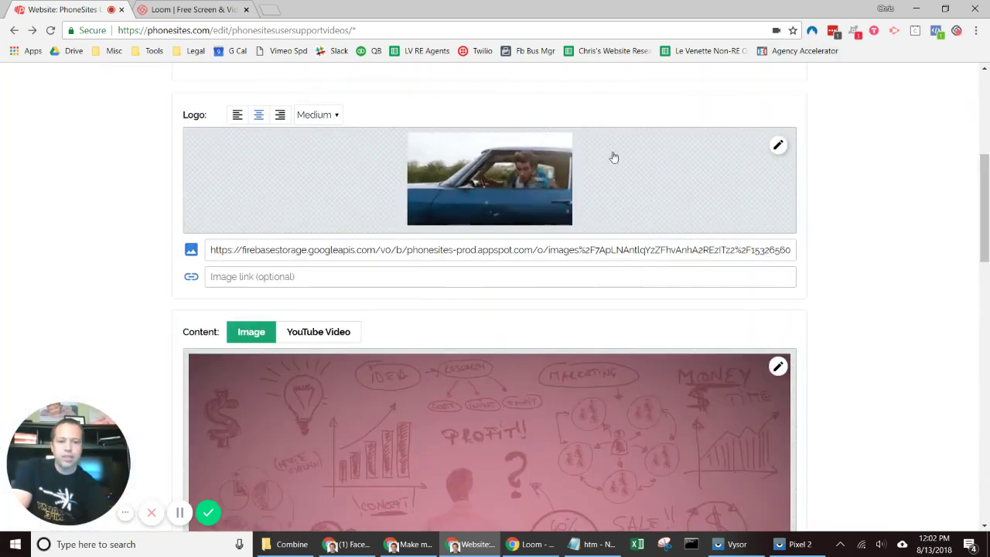
# - Cut the content image's whole URL from its field, leaving the Content image empty
pyautogui.moveTo(988, 222); pyautogui.dragTo(987, 311)
pyautogui.scroll(-3, 987, 311)
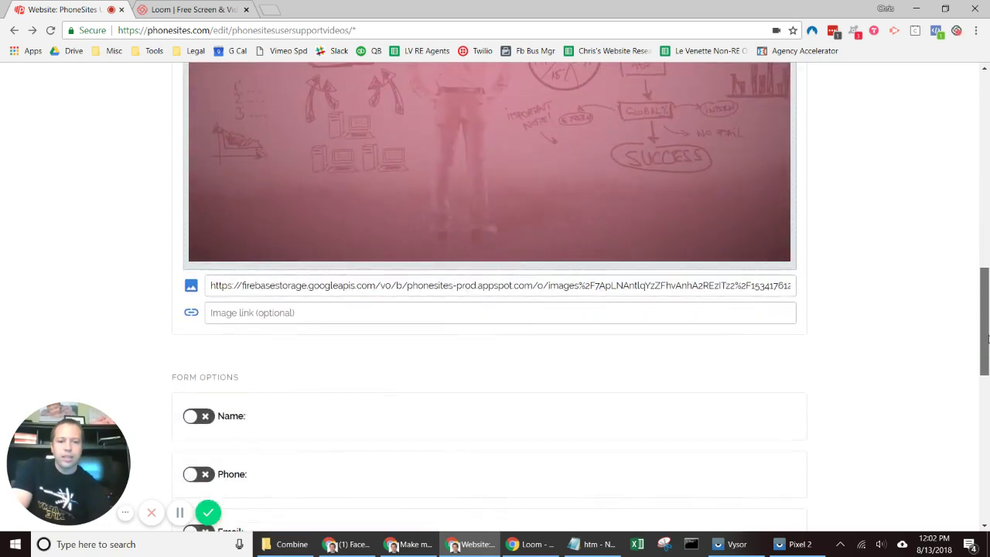
pyautogui.click(636, 283)
pyautogui.hotkey('ctrl', 'a')
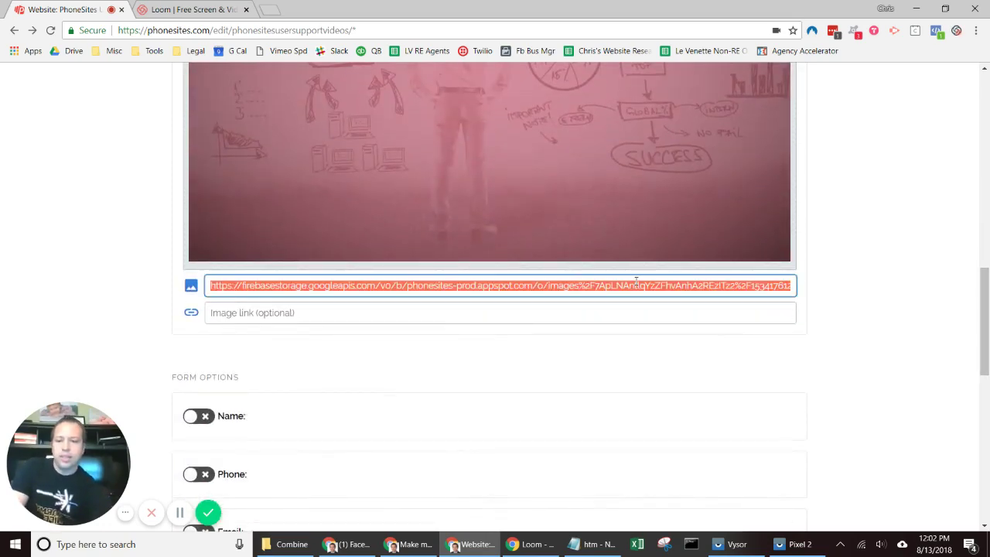
pyautogui.hotkey('ctrl', 'c')
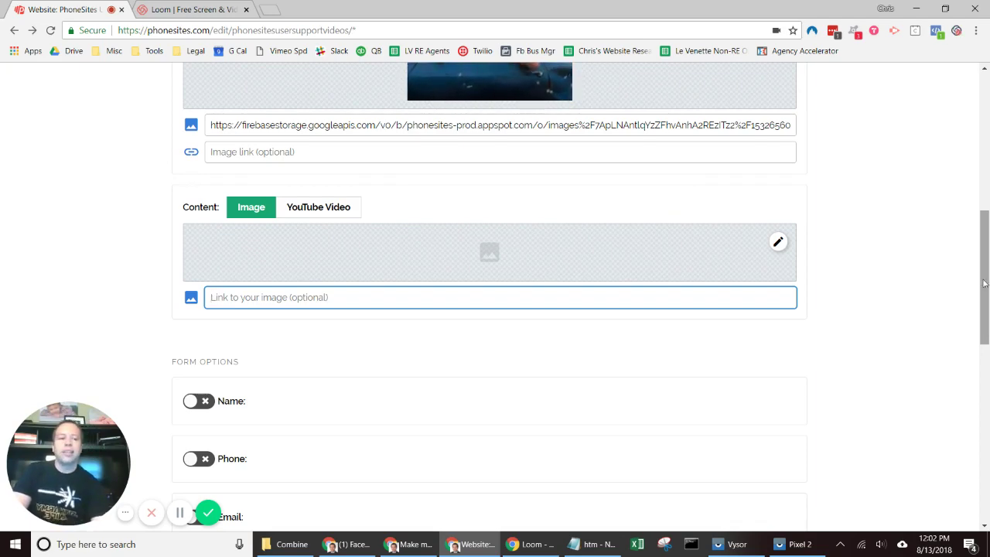
# - Enter an HTML tag in the Subheadline in the form <body background="…">, with the cut image URL between the quotation marks
pyautogui.moveTo(983, 283); pyautogui.dragTo(983, 145)
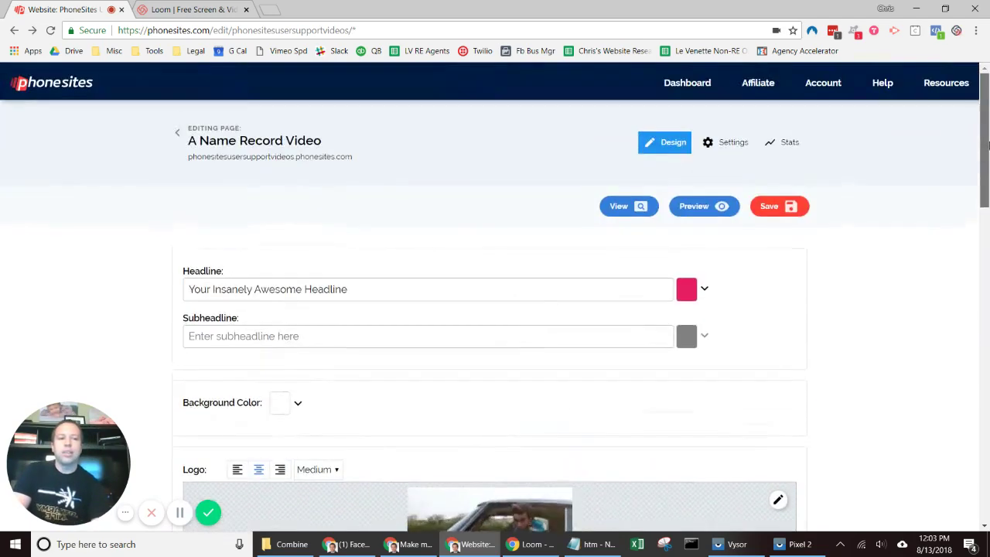
pyautogui.click(212, 332)
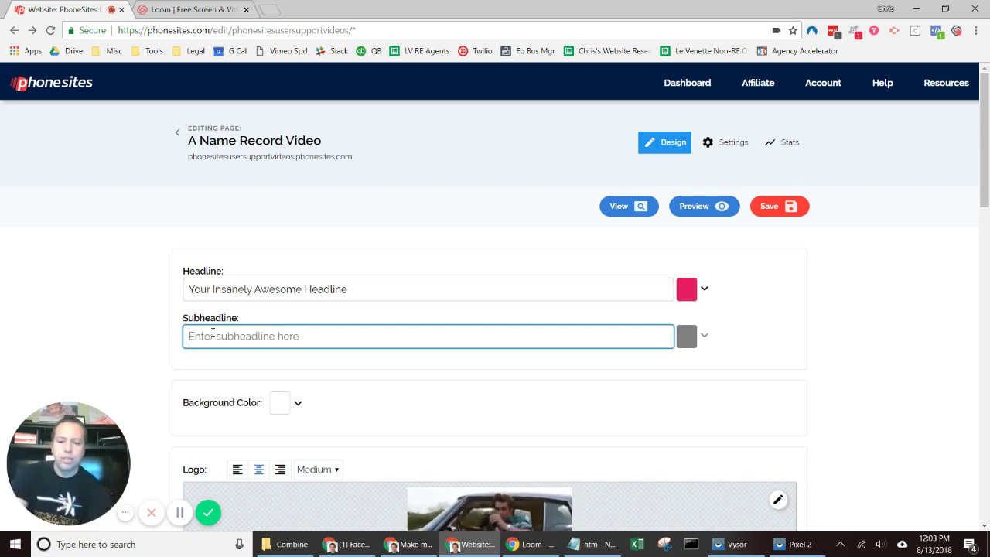
pyautogui.write('<')
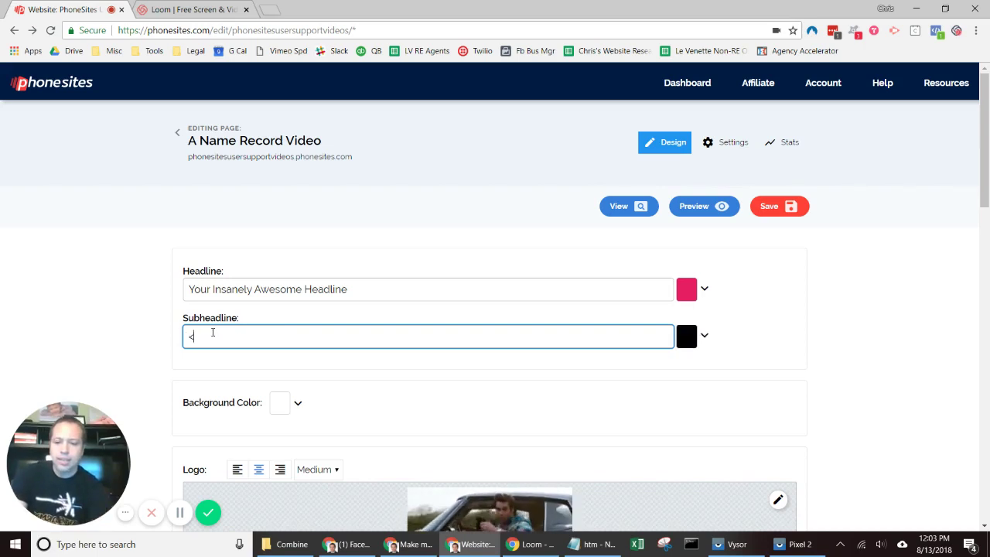
pyautogui.write('body ')
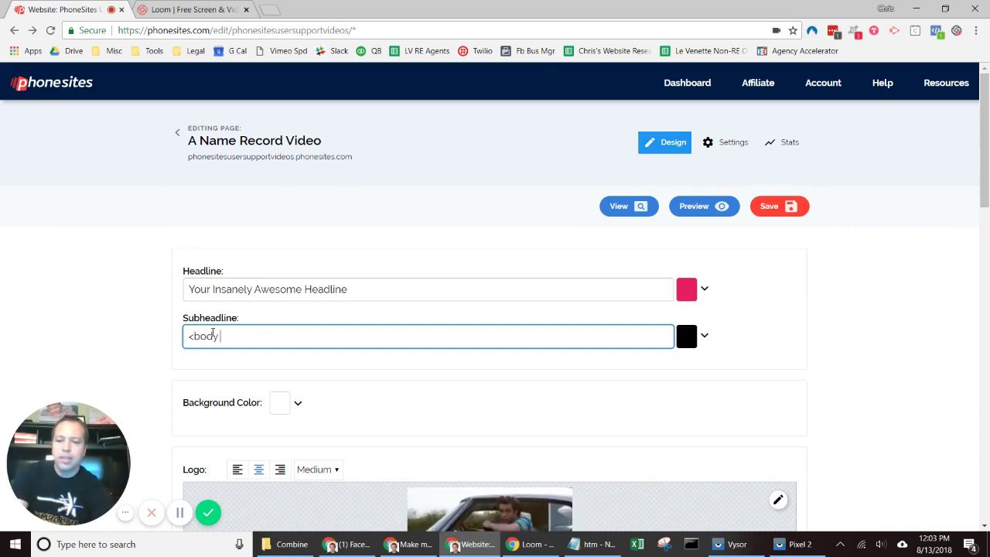
pyautogui.write('background')
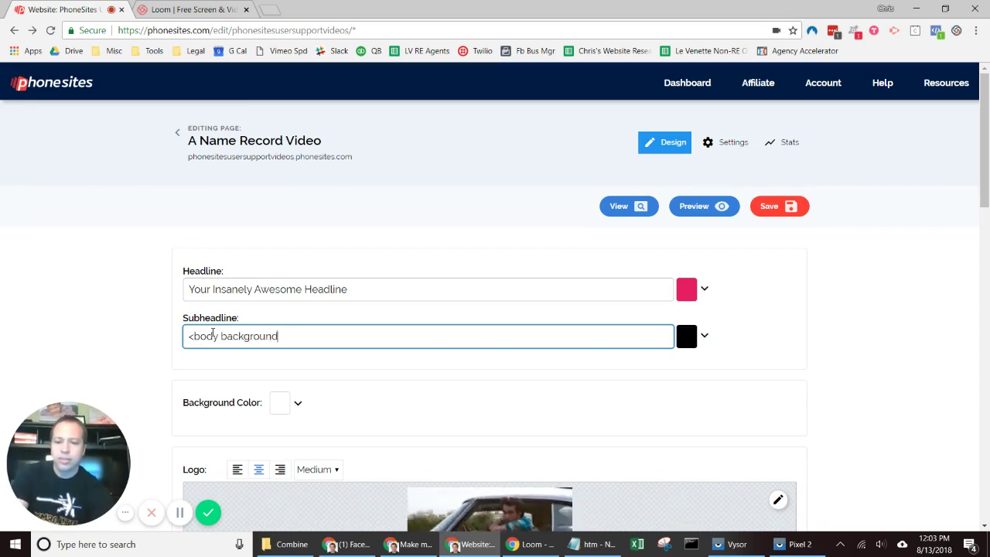
pyautogui.write('=')
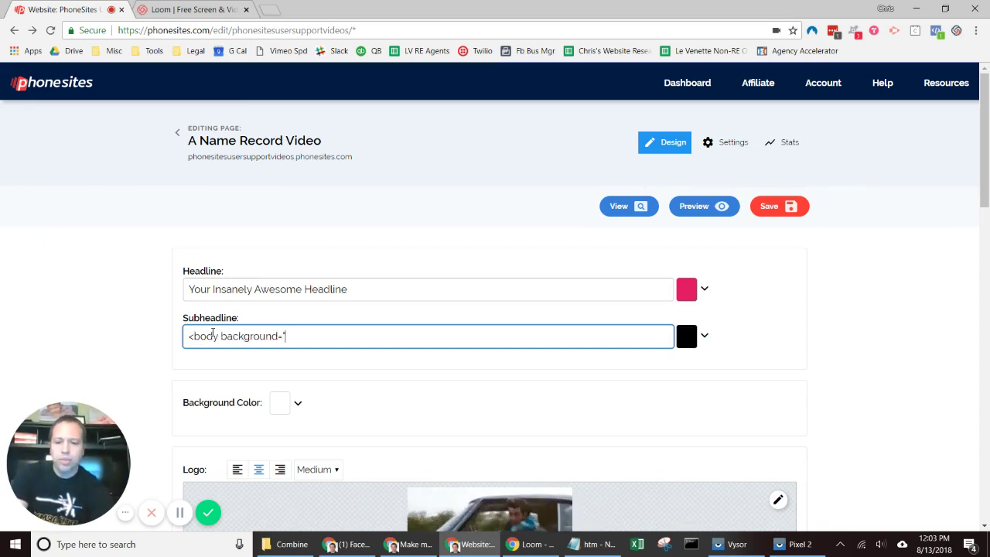
pyautogui.hotkey('ctrl', 'v')
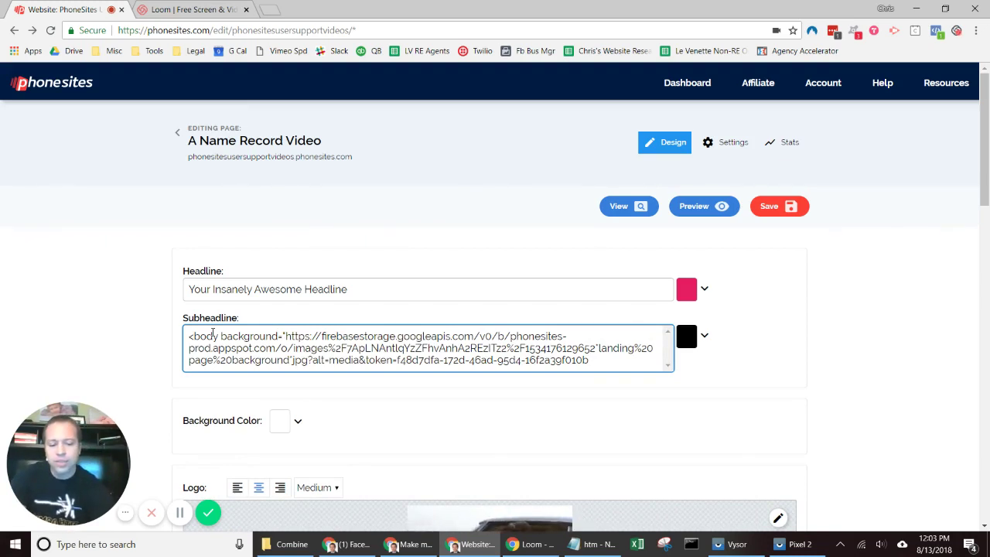
pyautogui.write('">')
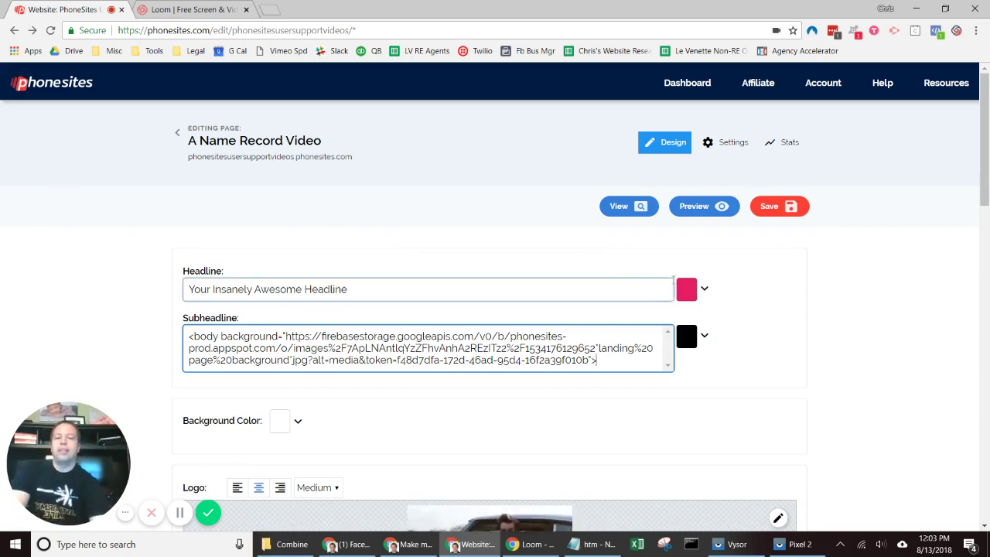
# - Save the page changes and view the live page
pyautogui.click(785, 207)
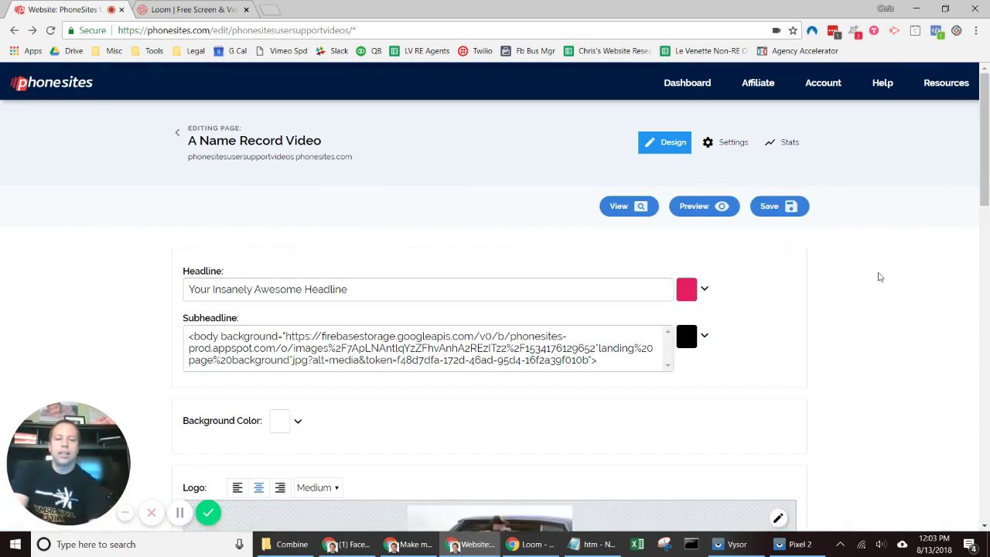
pyautogui.click(613, 204)
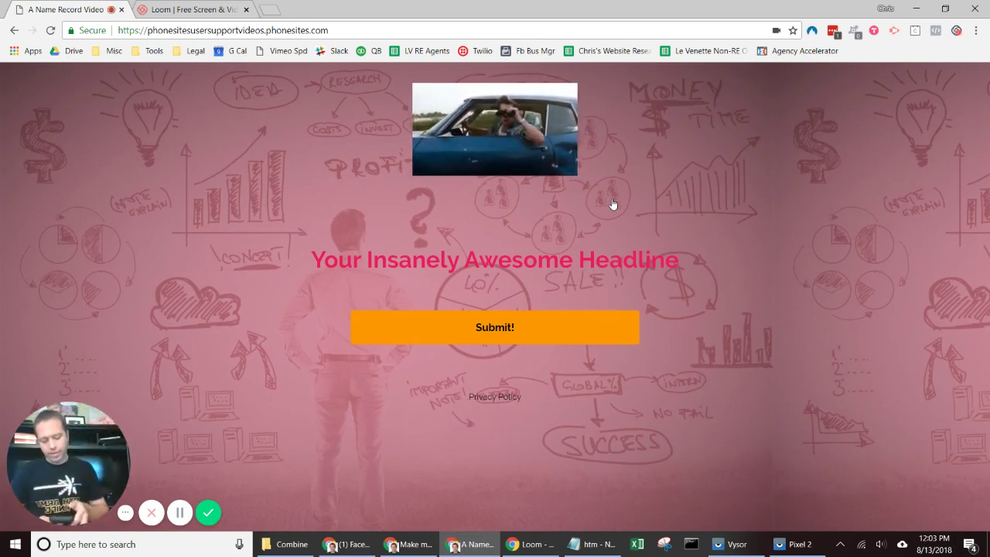
# - Switch to the Pixel 2 phone window
pyautogui.click(780, 545)
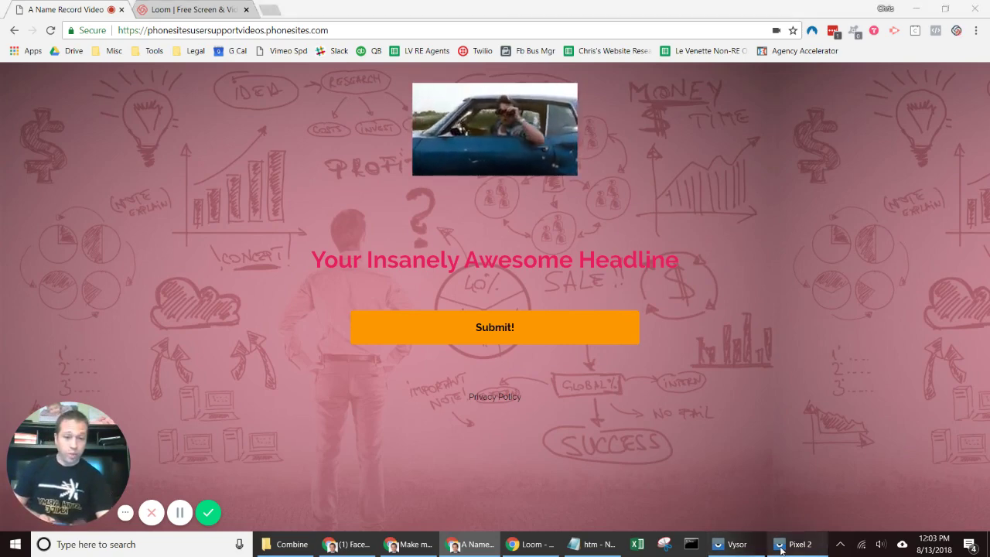